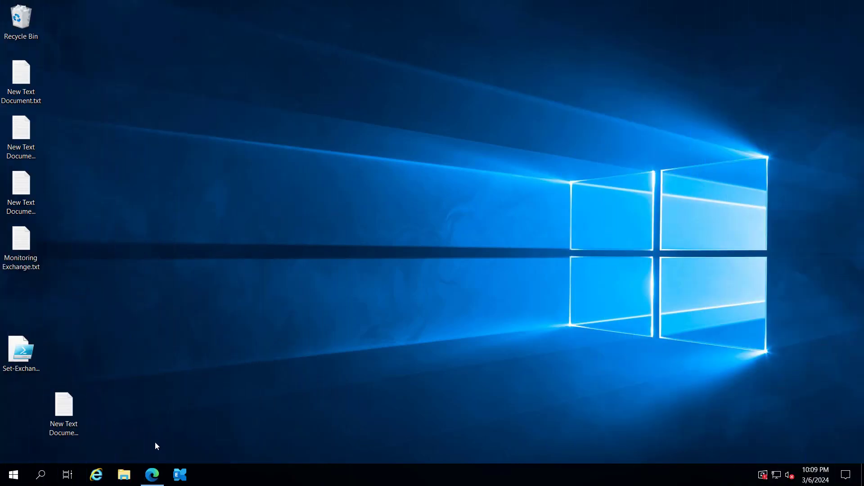
- Bring back the KB5035606 CU14 article in Edge and review its title and DST-update bullet
left_click(155, 477)
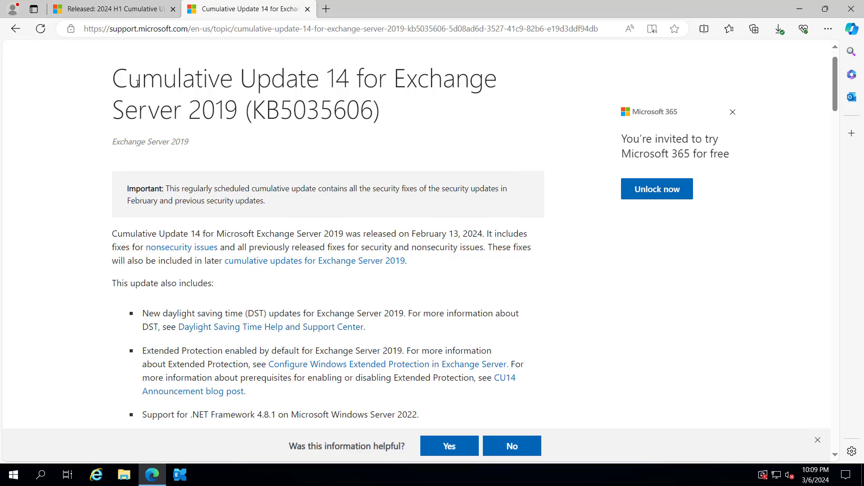
left_click_drag(128, 80, 481, 100)
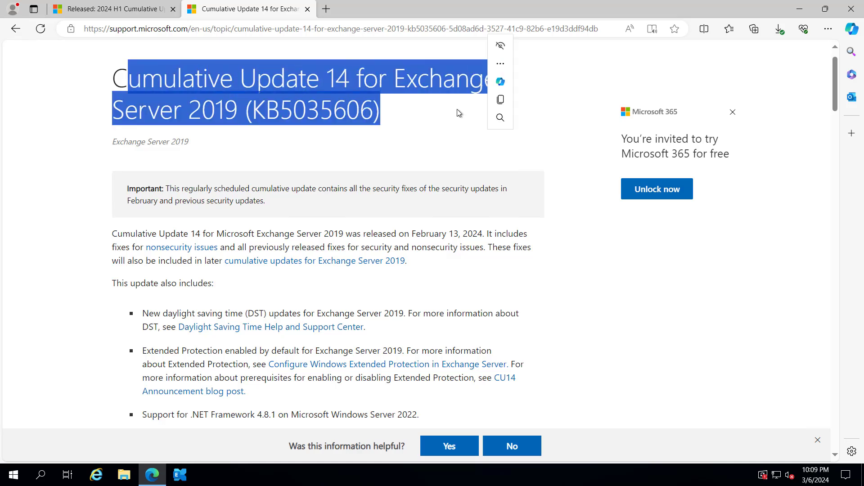
left_click(274, 135)
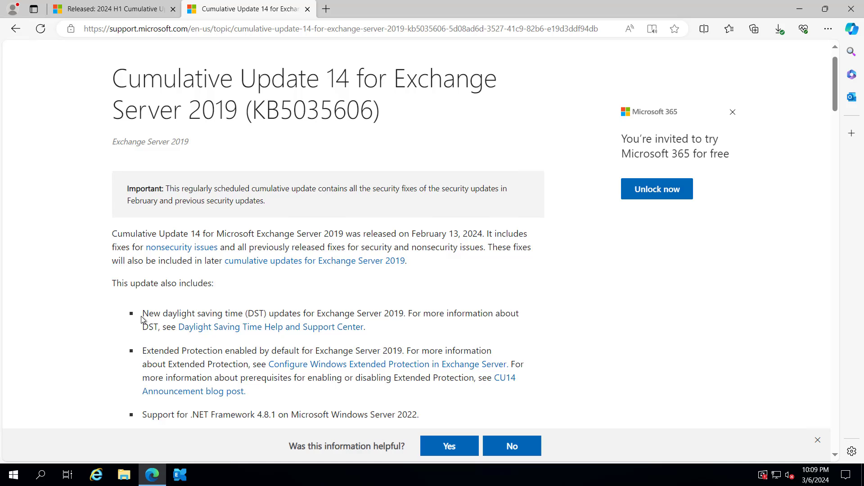
left_click_drag(142, 315, 404, 314)
left_click(403, 314)
- Download the CU14 update package and check its progress in the Downloads list
scroll(216, 307, "down", 2)
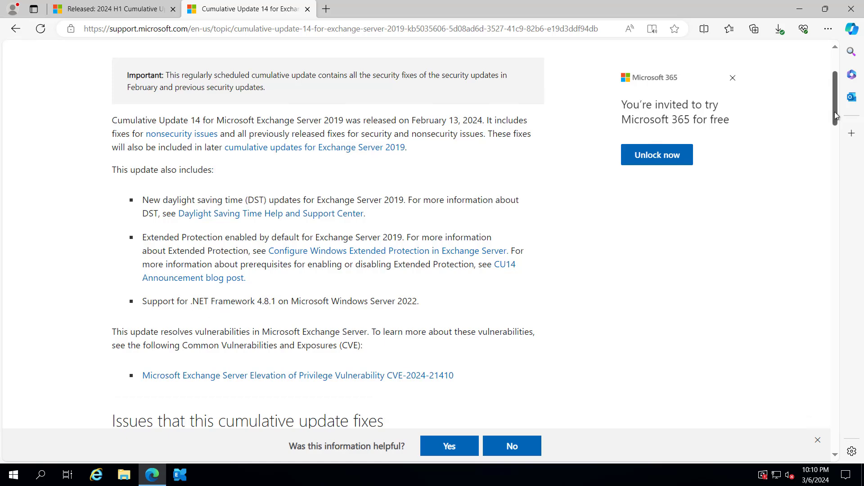
left_click_drag(835, 113, 833, 143)
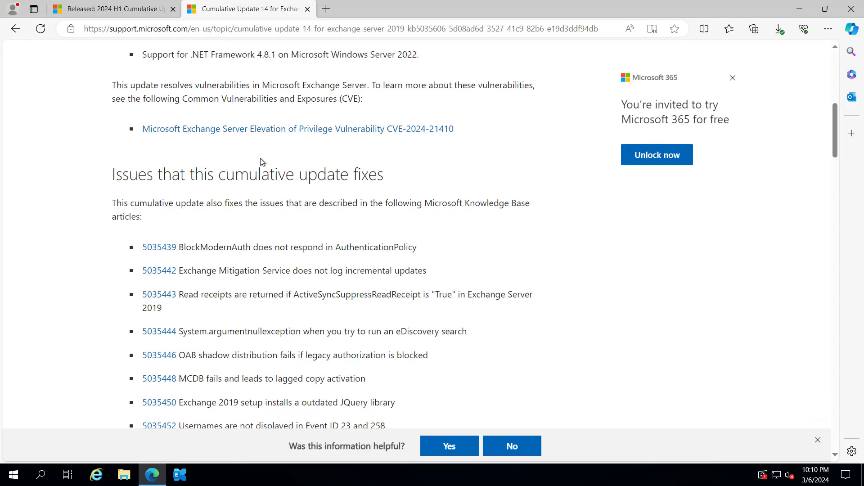
scroll(835, 166, "down", 2)
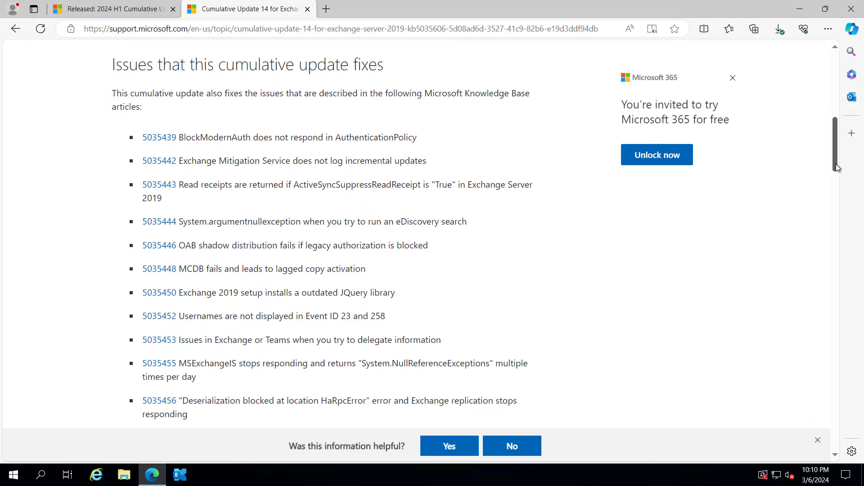
left_click_drag(836, 167, 837, 262)
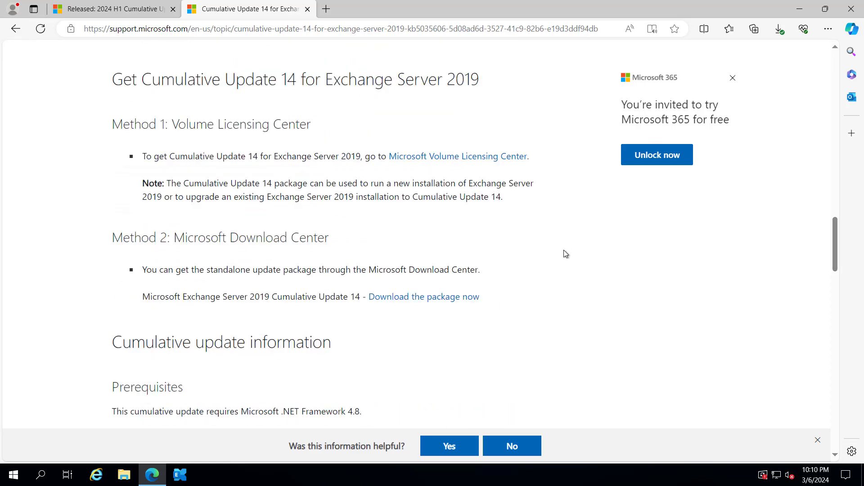
left_click(431, 299)
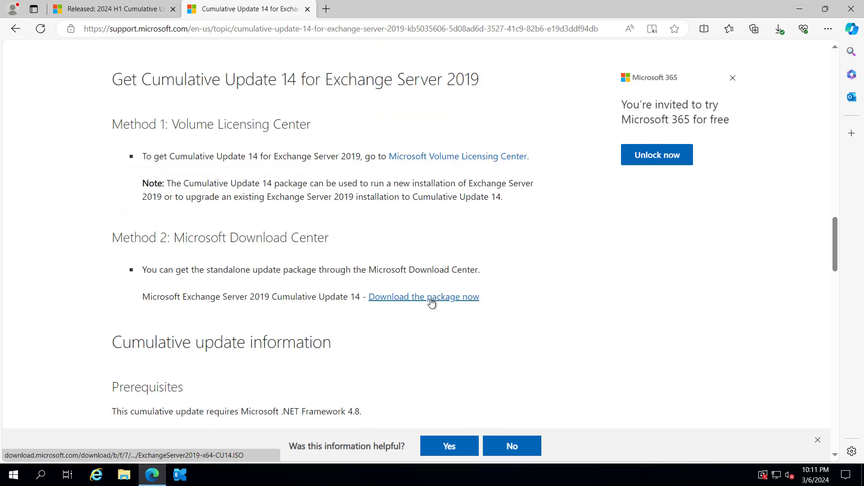
left_click(778, 30)
left_click(619, 77)
scroll(372, 236, "down", 4)
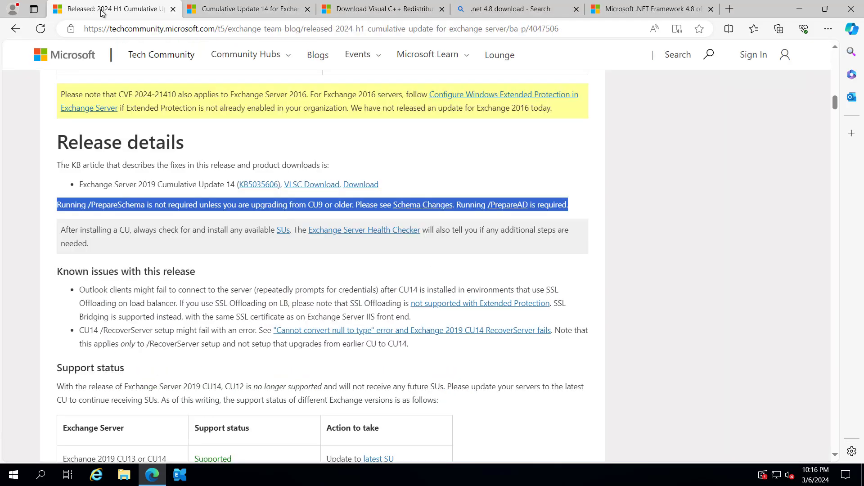
- Highlight the notes on /PrepareSchema (up to CU9), the required /PrepareAD, and Known issues
left_click_drag(57, 208, 323, 207)
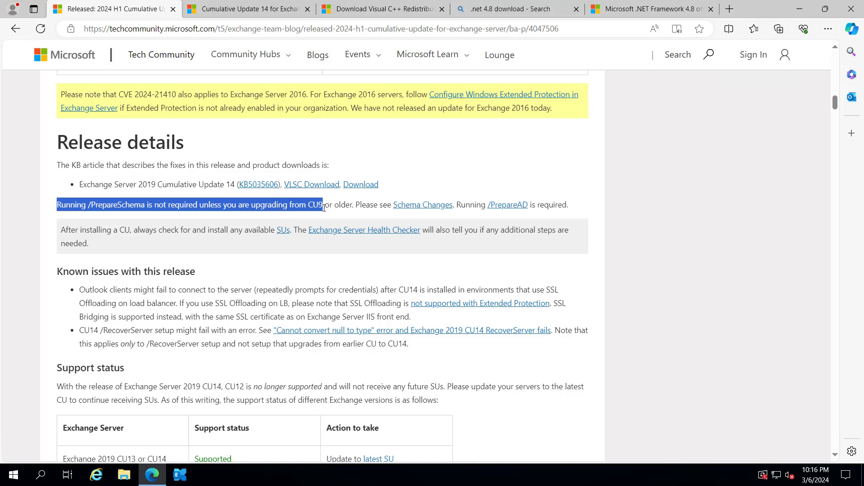
left_click_drag(324, 208, 324, 208)
left_click_drag(457, 205, 569, 206)
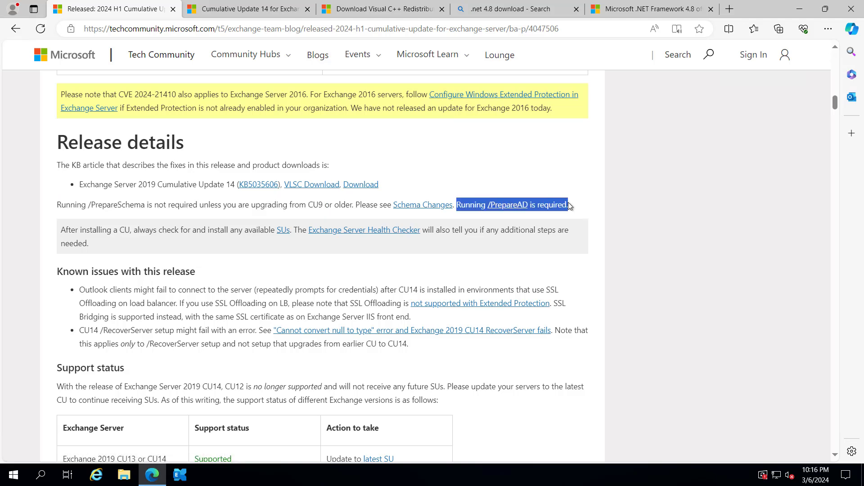
left_click_drag(57, 272, 196, 272)
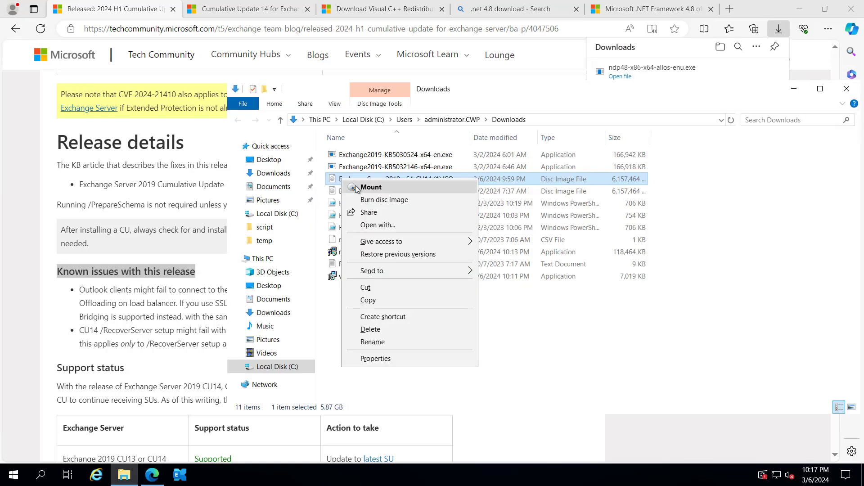
- Mount the CU14 ISO as DVD Drive (E:), check it under This PC, and show the desktop
left_click(357, 188)
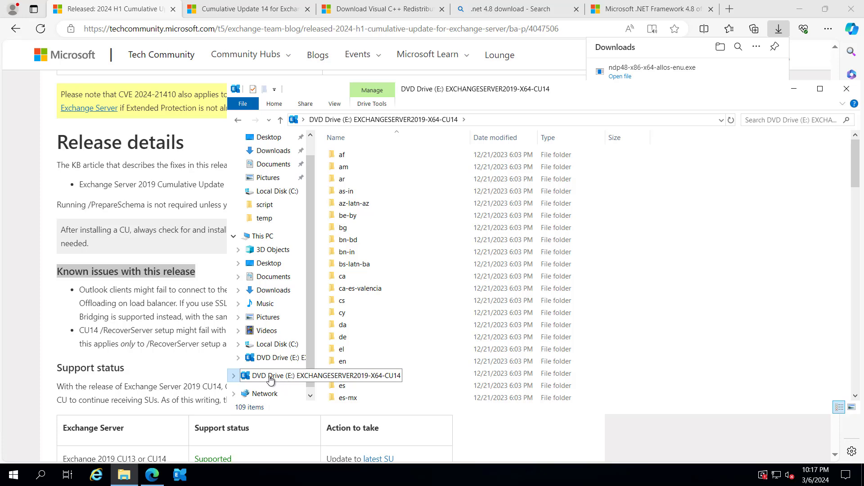
key("alt+Up")
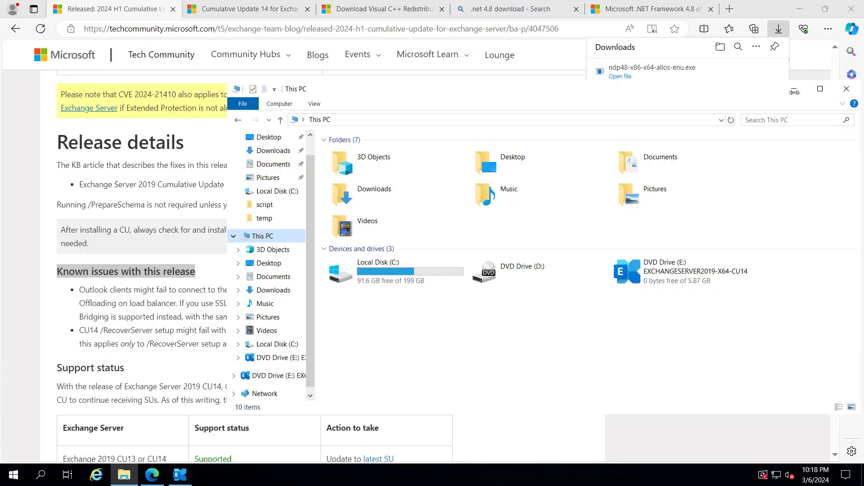
key("super+d")
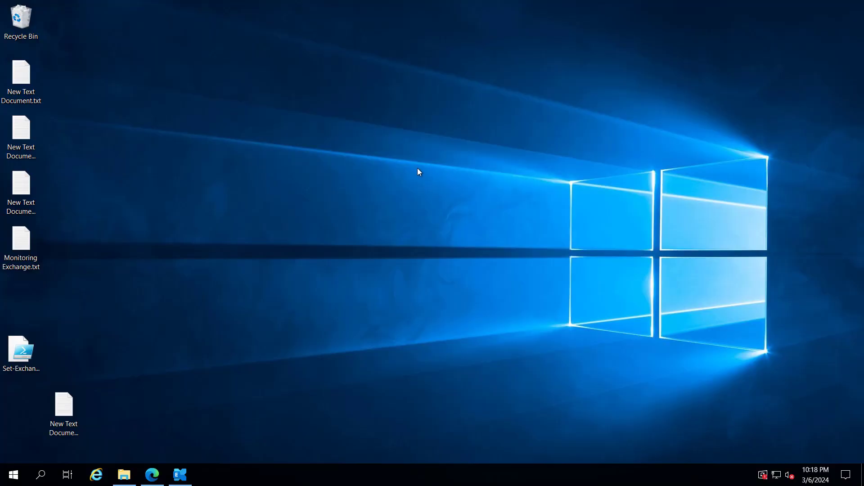
- In Exchange Management Shell, switch to E: and run Setup.exe /PrepareAD /OrganizationName:"cwp"
key("alt+Tab")
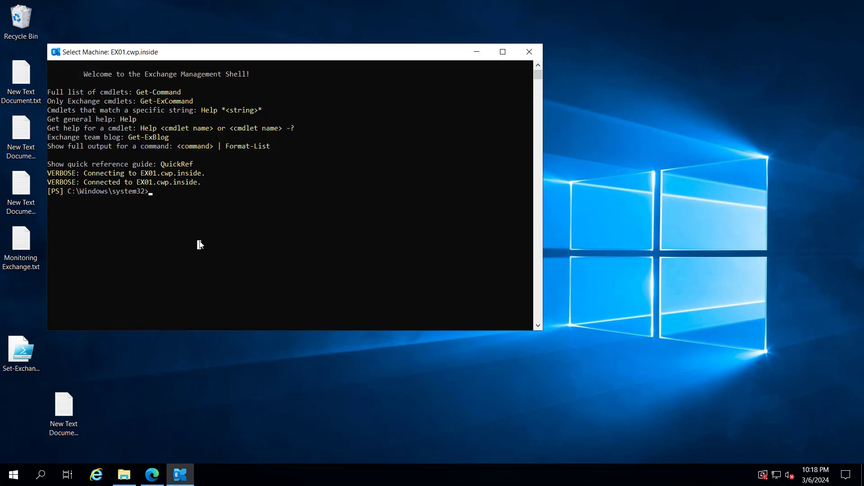
type("cd")
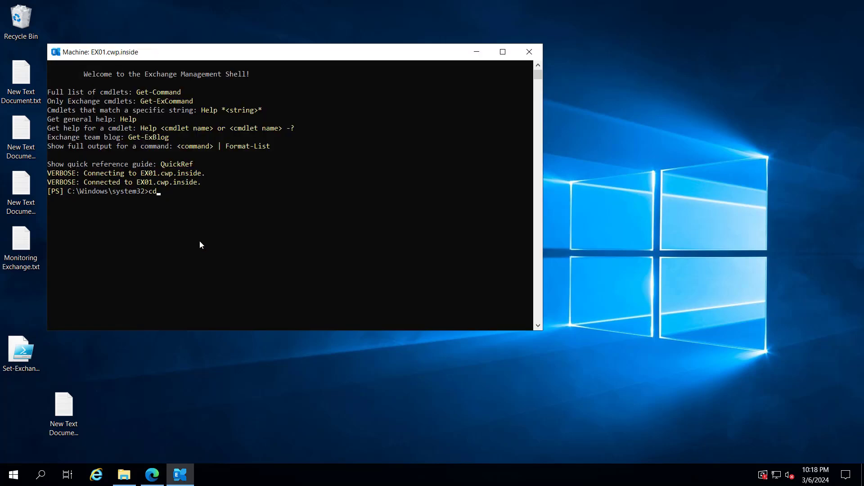
type("\\")
key("Return")
type("e:")
key("Return")
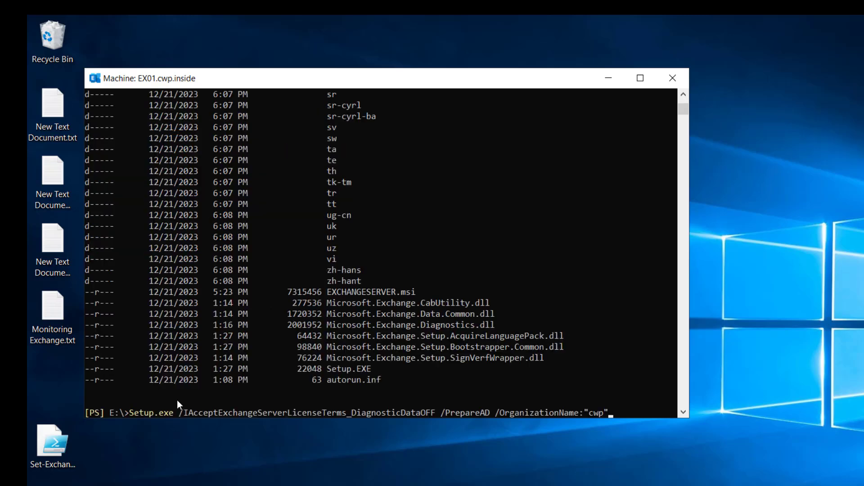
key("Return")
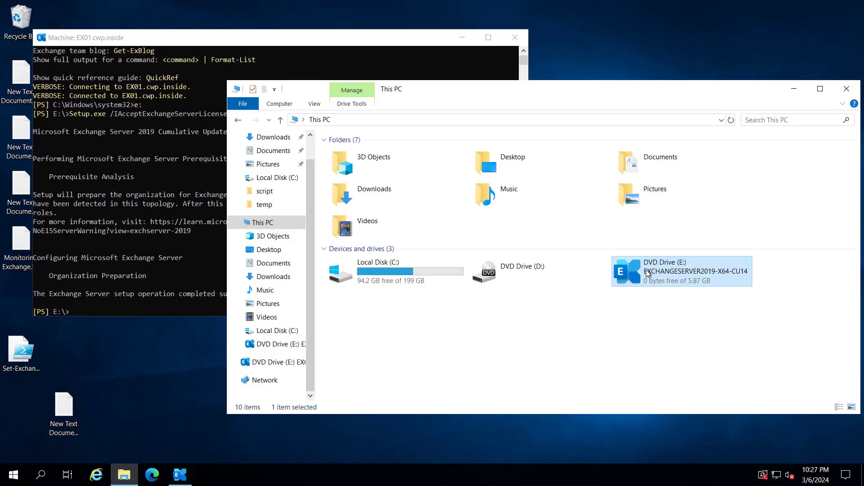
- Skip the update check and proceed through the Upgrade and license pages to readiness checks
left_click(235, 221)
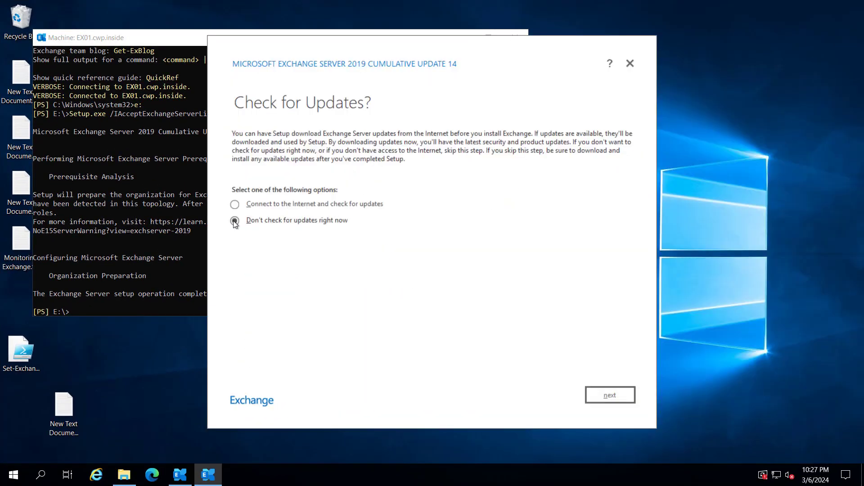
left_click(596, 402)
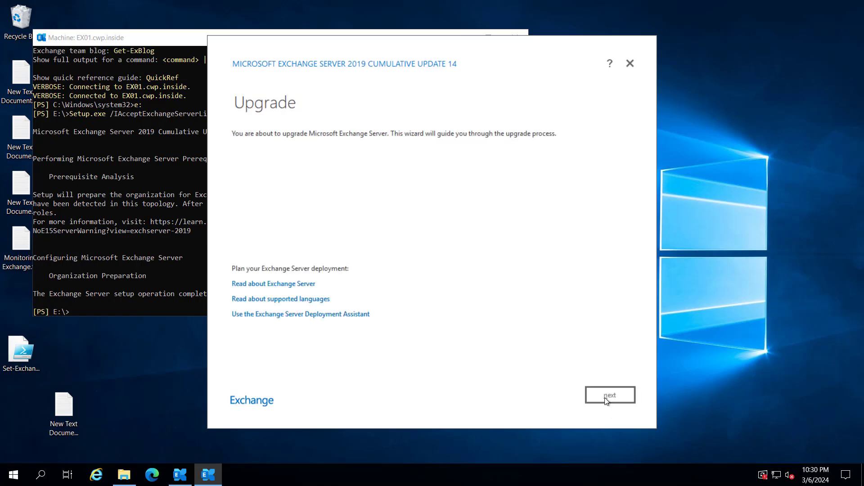
left_click(606, 399)
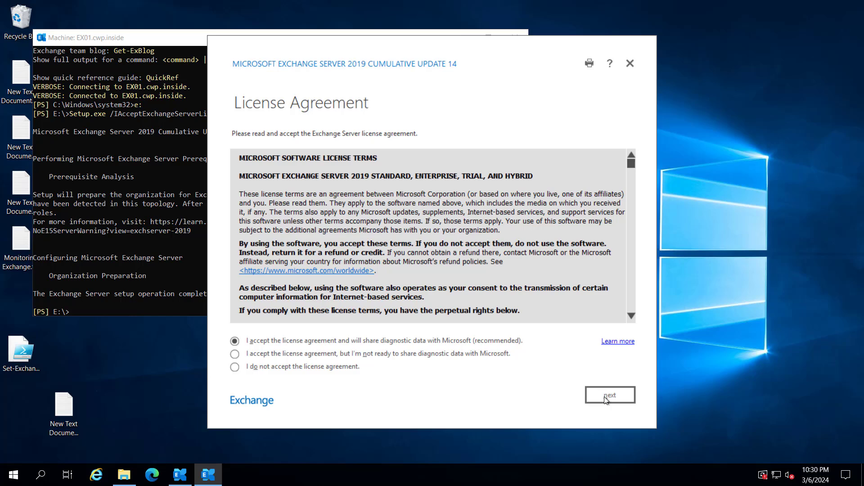
left_click(610, 398)
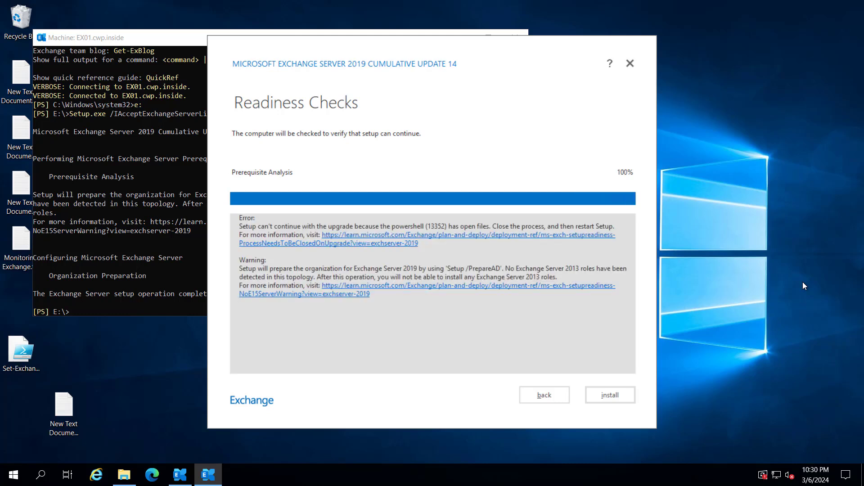
- Close the blocking PowerShell console and re-run the readiness checks
left_click(171, 271)
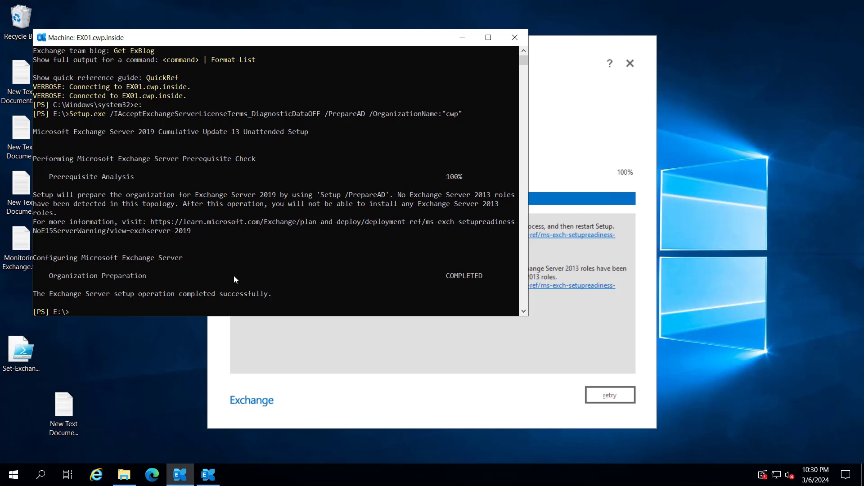
left_click(515, 37)
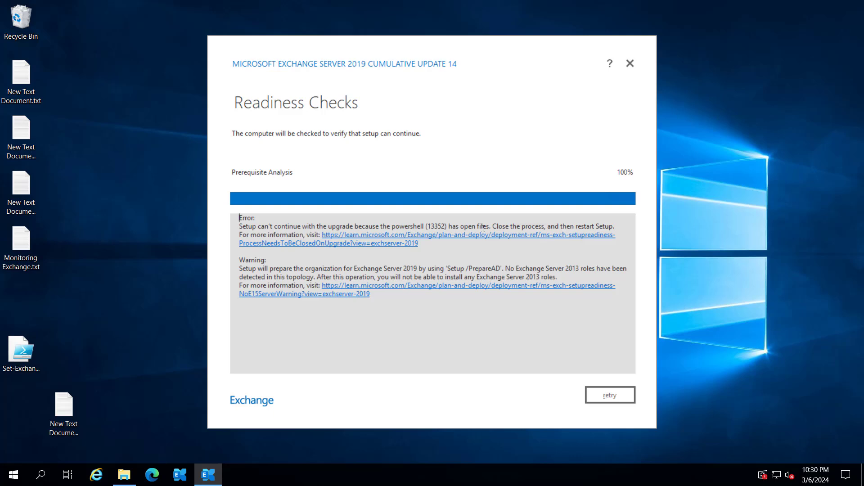
left_click(607, 395)
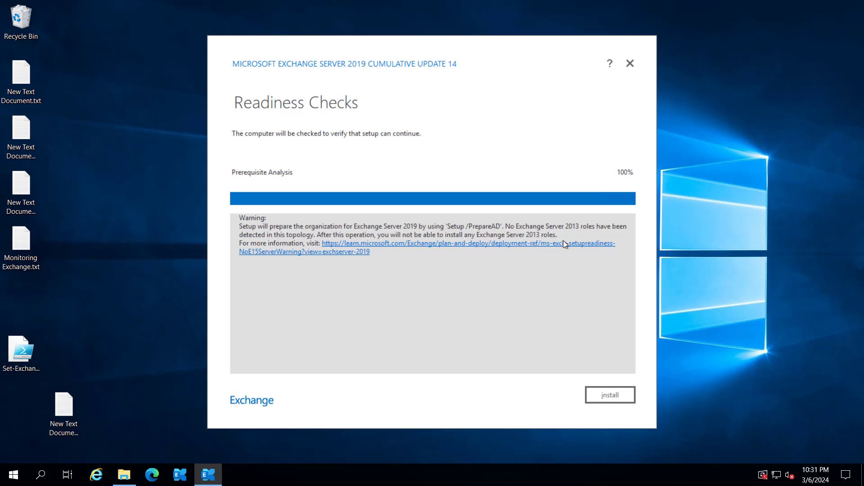
- Start installing the CU14 cumulative update and let it reach Setup Completed
left_click(610, 395)
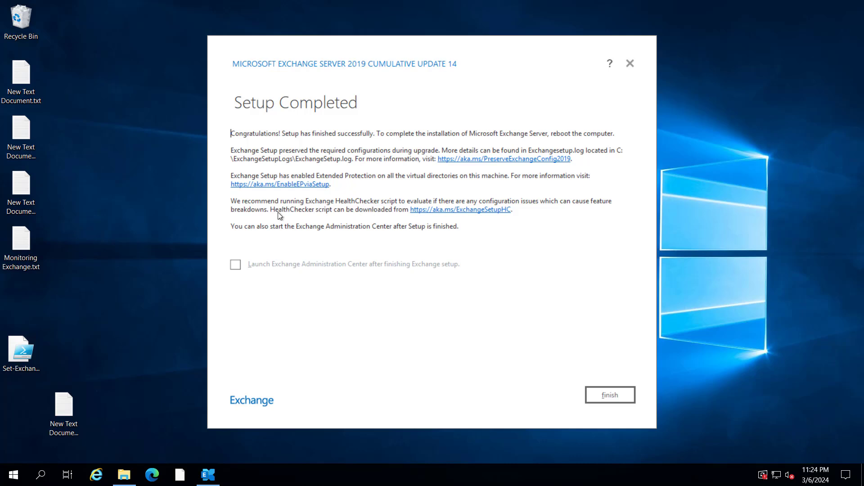
- Close the finished setup wizard and restart the server, confirming the restart reason
left_click(604, 394)
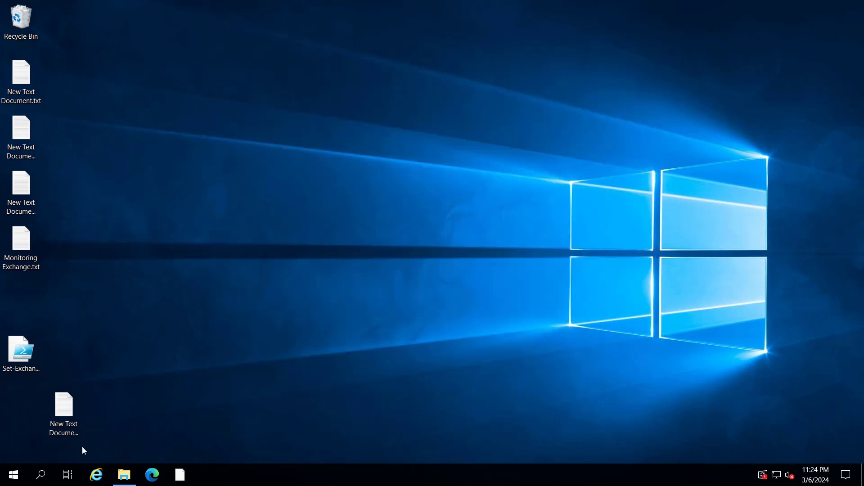
key("super")
left_click(14, 450)
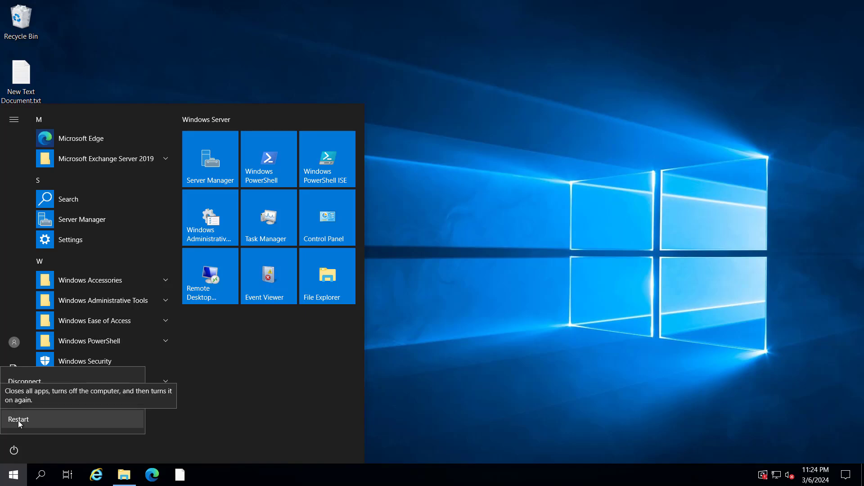
left_click(18, 420)
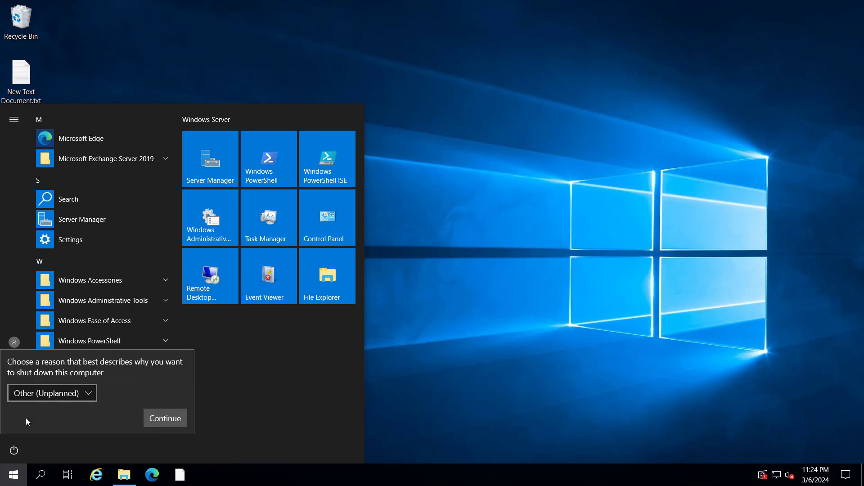
left_click(163, 416)
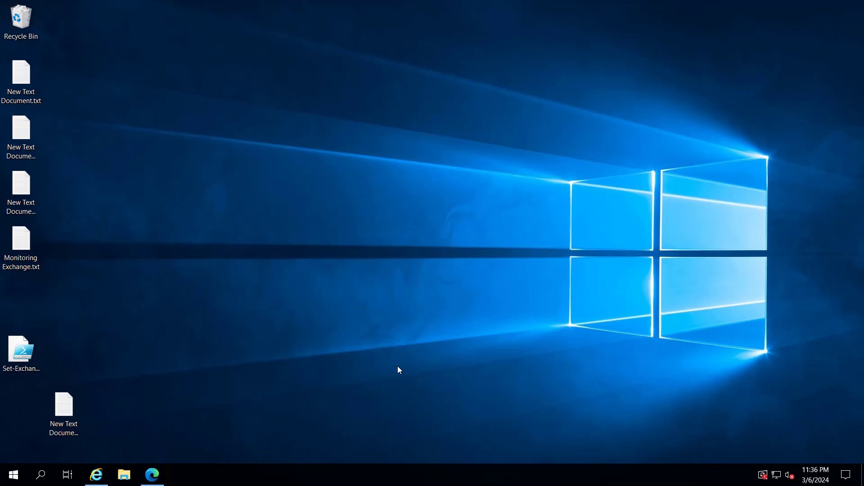
- Sign in to the Exchange admin center to list the 22 mailboxes, then view the Outlook Inbox
left_click(153, 474)
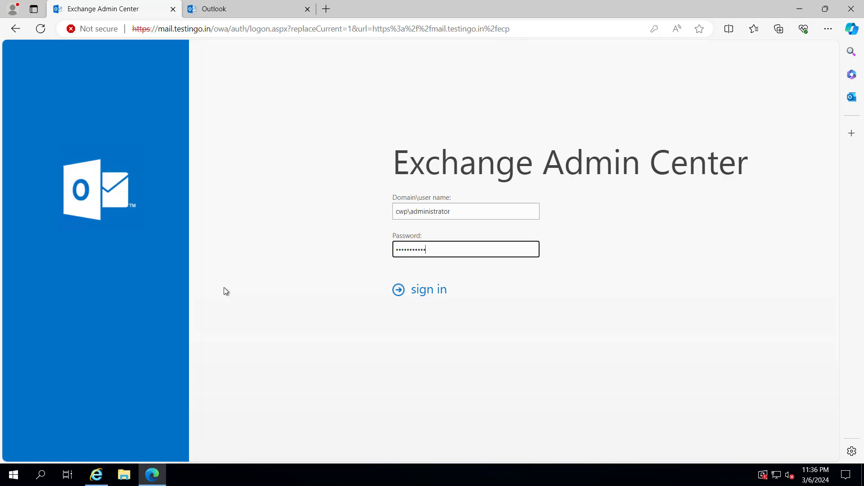
left_click(400, 291)
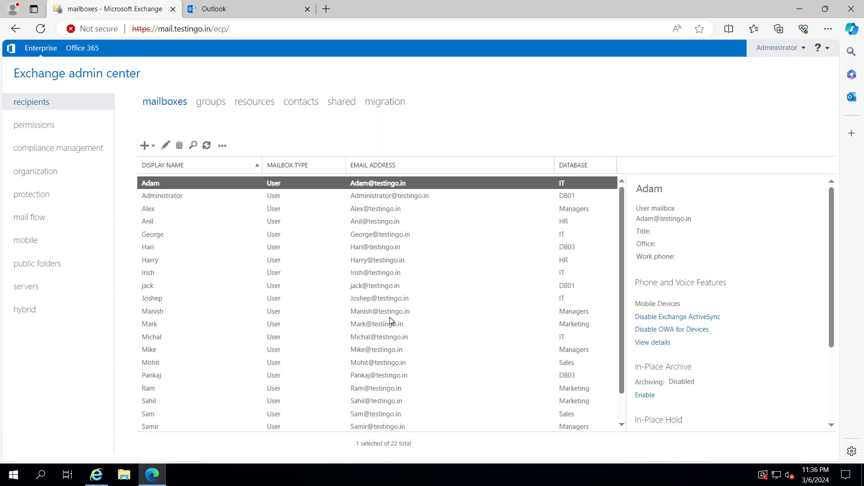
left_click(237, 10)
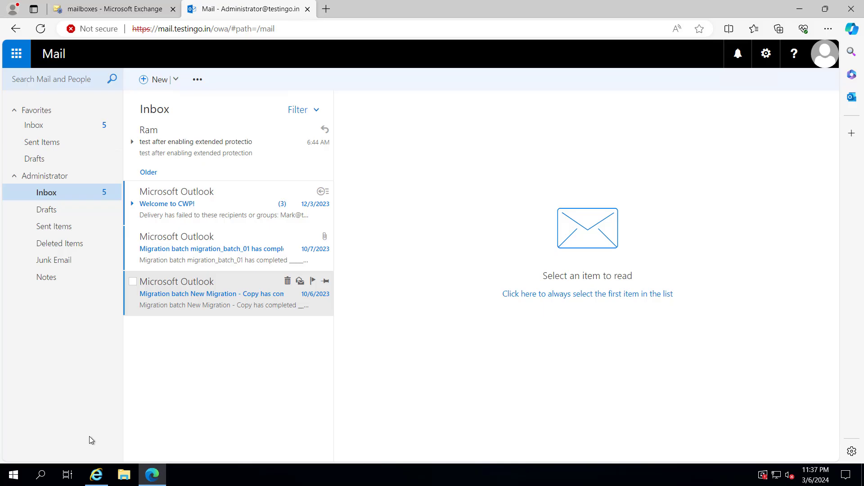
- Sign the test user into OWA, then send them a message with subject and body 'after cu 14 update'
left_click(96, 474)
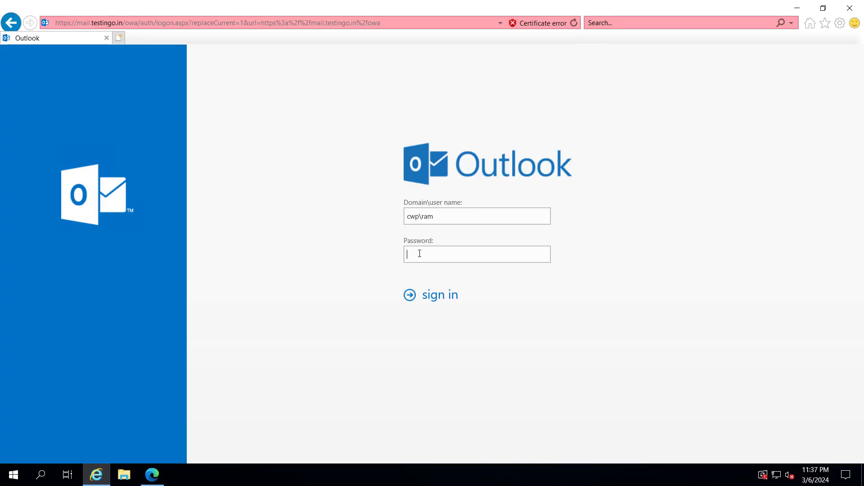
key("ctrl+v")
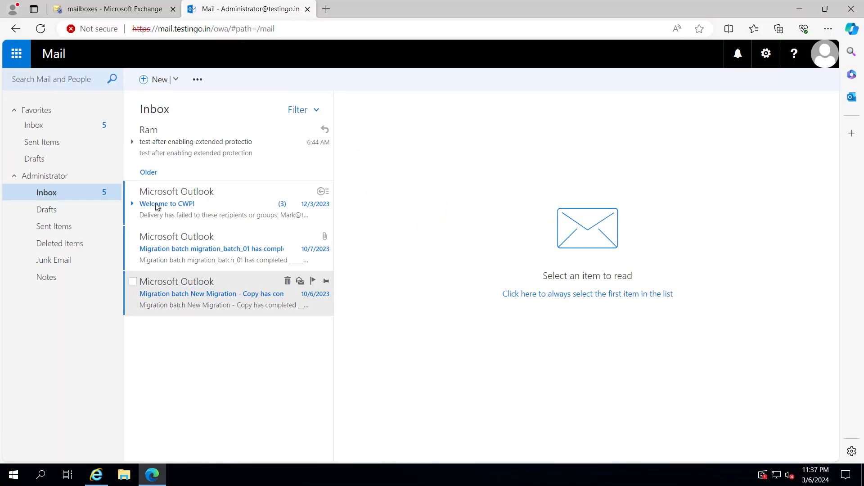
left_click(154, 80)
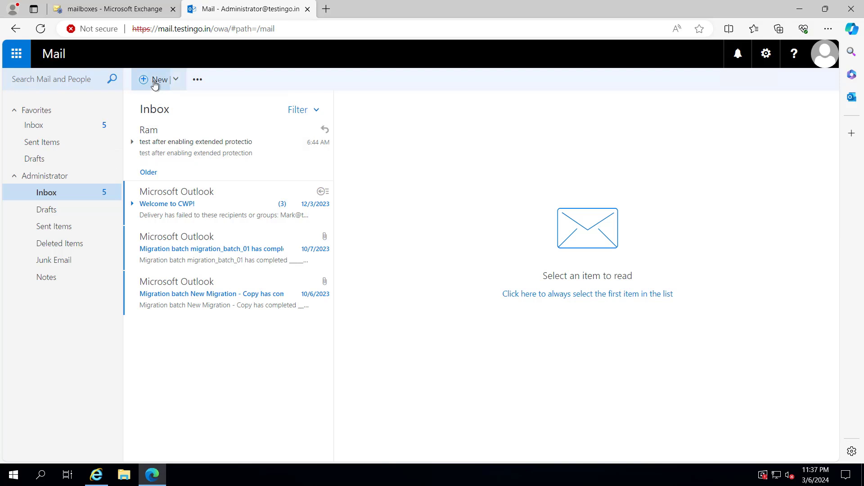
left_click(452, 159)
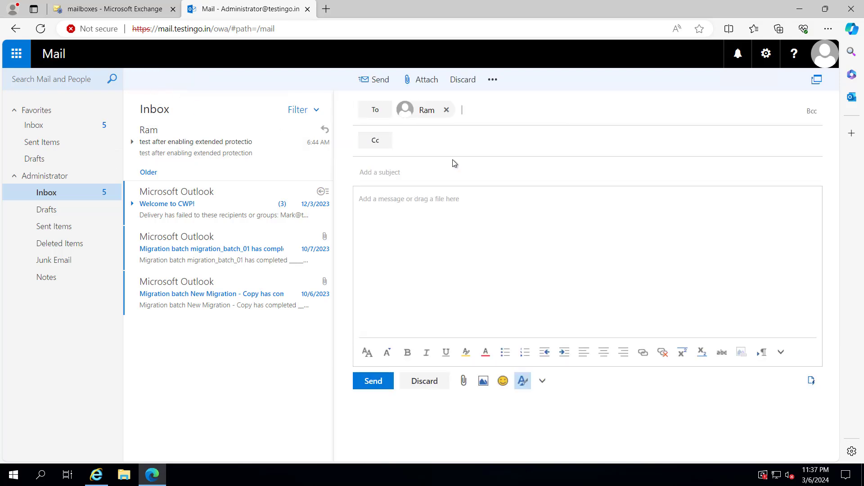
left_click(395, 172)
type("after cu 14 update")
key("Tab")
type("after cu 14 update")
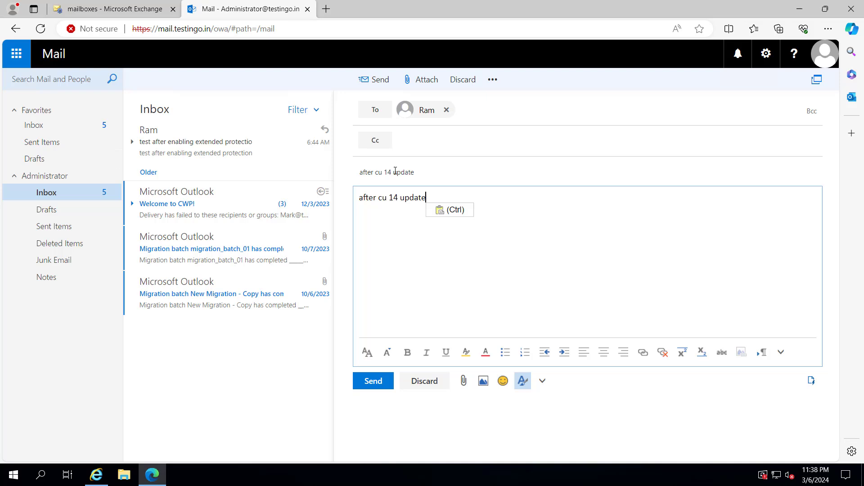
left_click(374, 381)
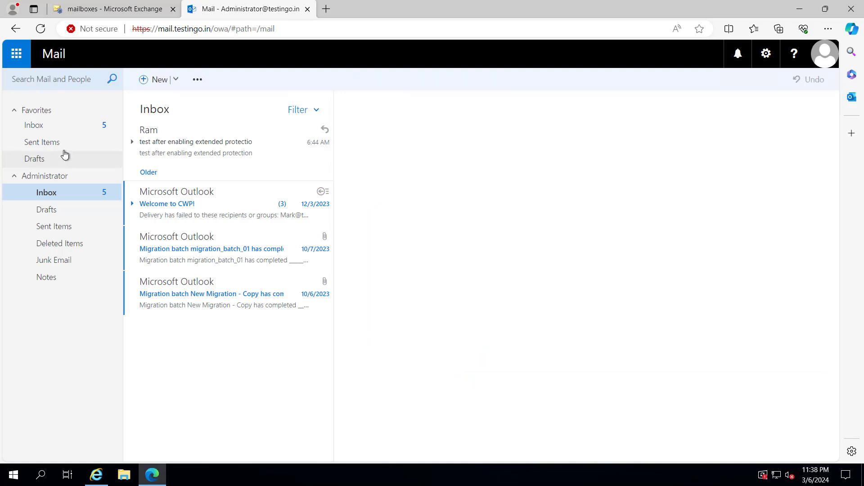
- In the test user's mailbox, reply 'recvd' to the 'after cu 14 update' message
left_click(96, 475)
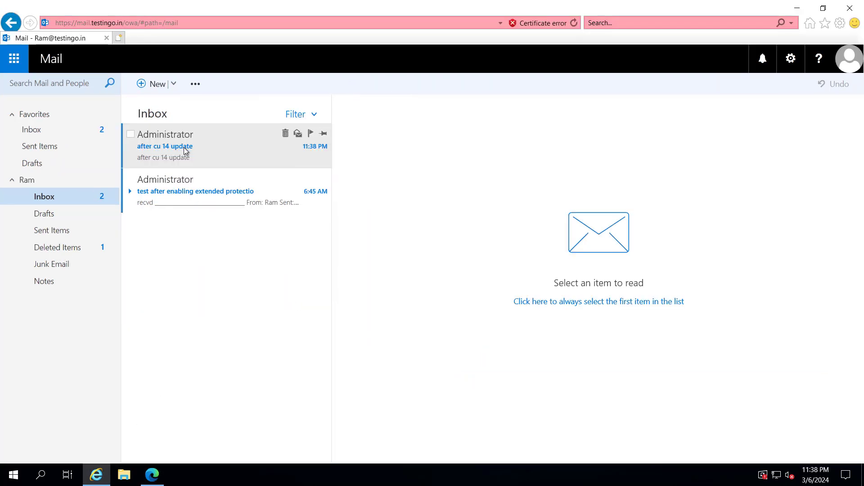
left_click(184, 151)
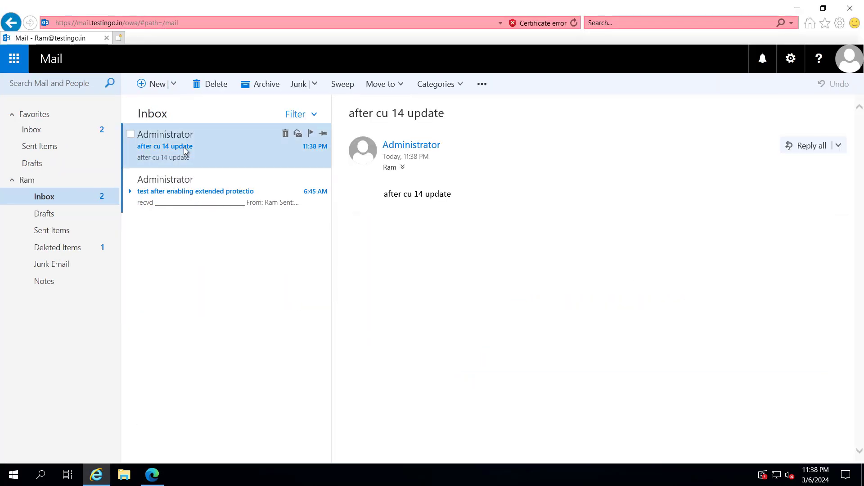
right_click(242, 150)
left_click(270, 160)
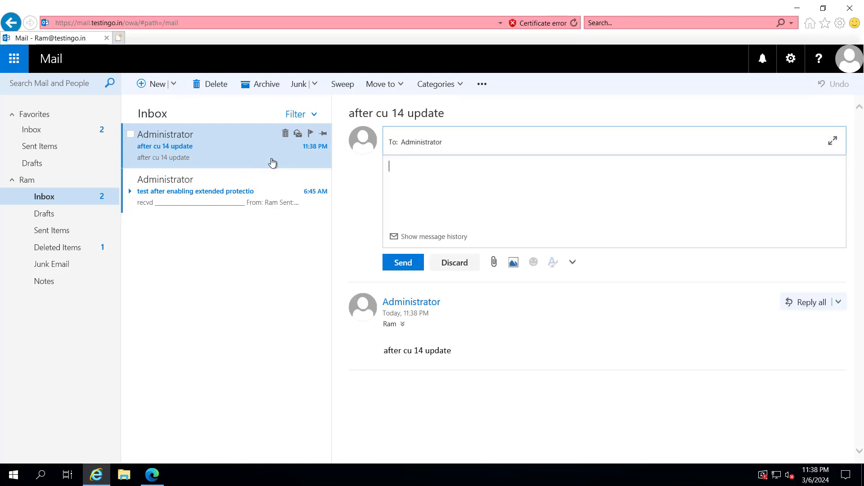
type("recvd")
left_click(402, 262)
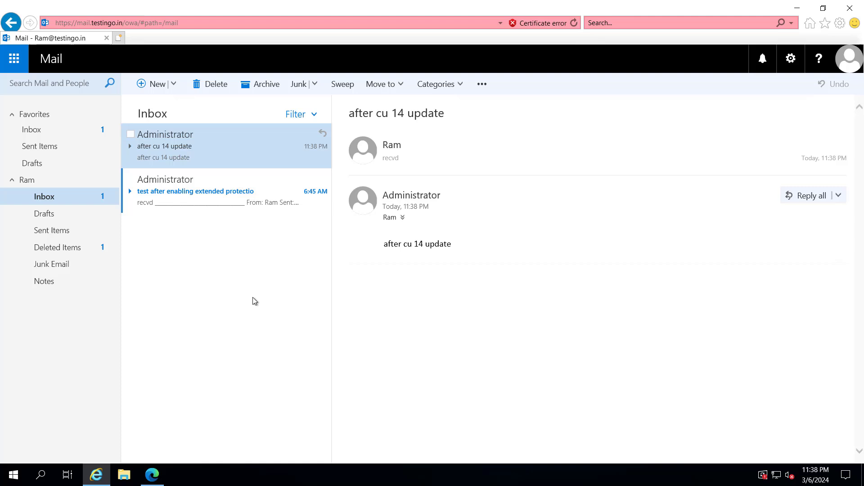
left_click(152, 475)
left_click(702, 90)
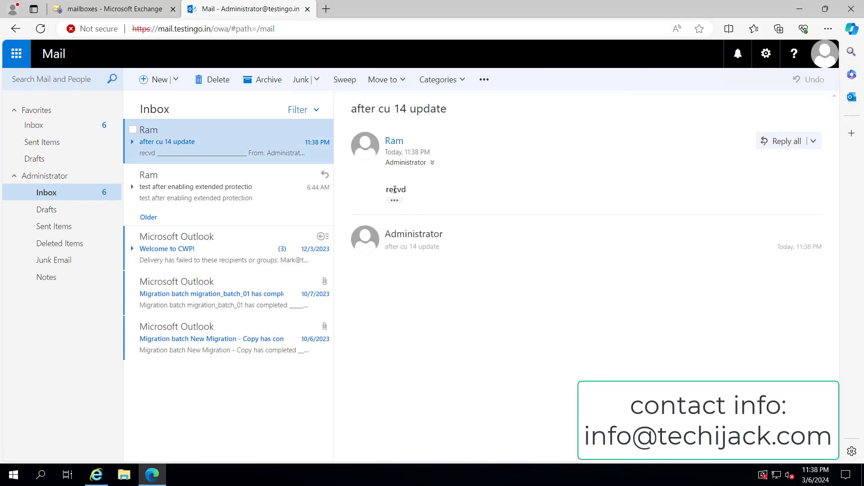
left_click(122, 11)
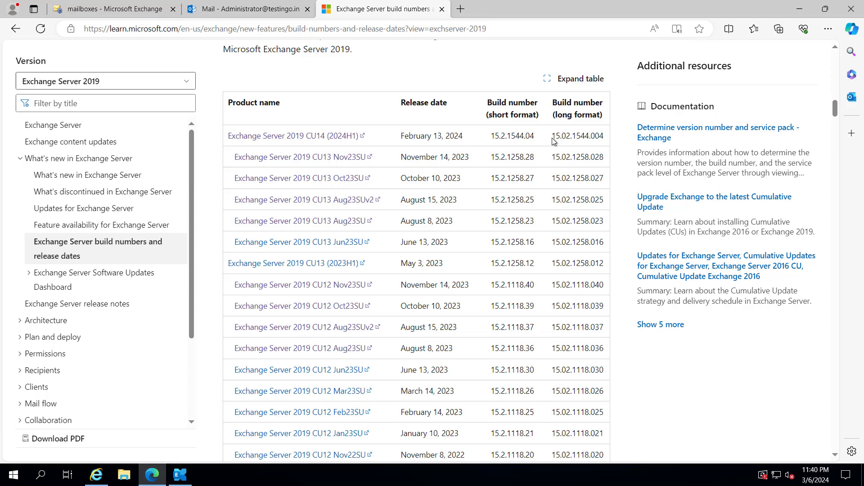
- Highlight CU14's long-format build number 15.02.1544.004 in the build numbers table
left_click_drag(552, 136, 605, 136)
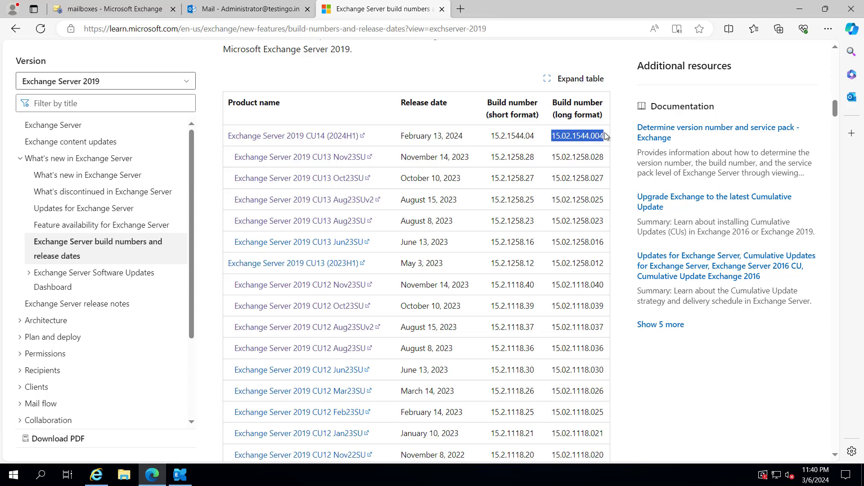
- Run the Get-Command Exsetup.exe version check and compare FileVersion 15.02.1544.004 against the CU14 build table
left_click(180, 479)
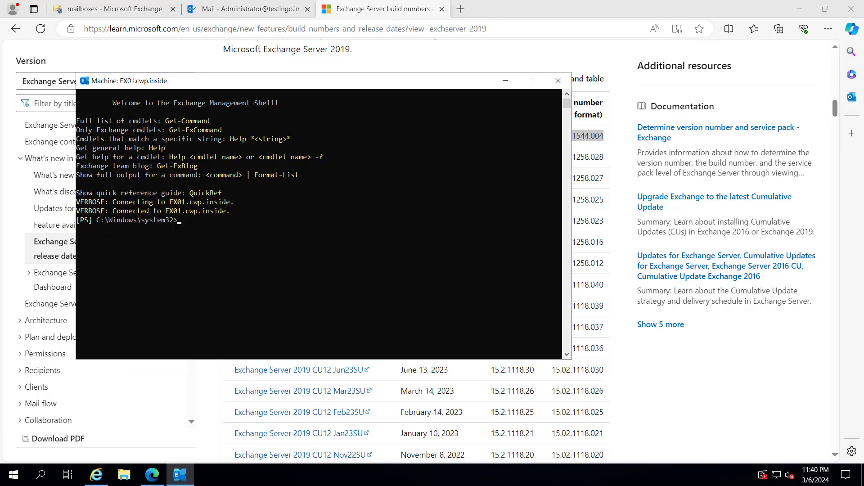
key("Return")
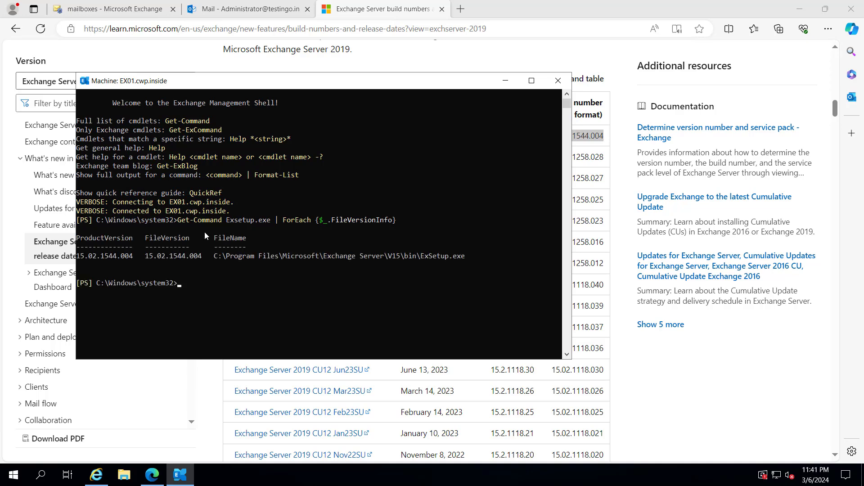
left_click_drag(145, 257, 209, 257)
left_click_drag(315, 81, 267, 162)
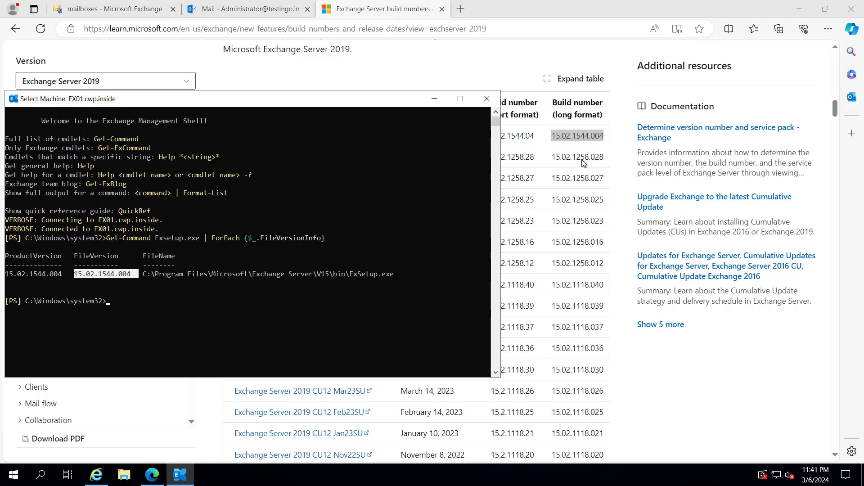